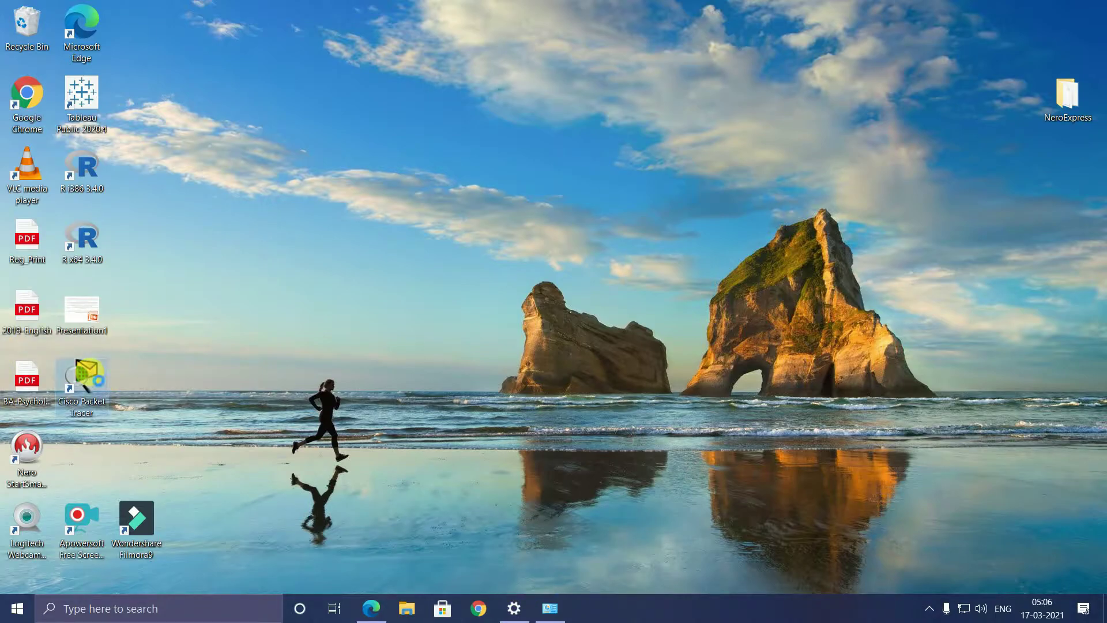
Launch Cisco Packet Tracer and bring up the End Devices palette
right_click(88, 372)
key(Escape)
double_click(88, 371)
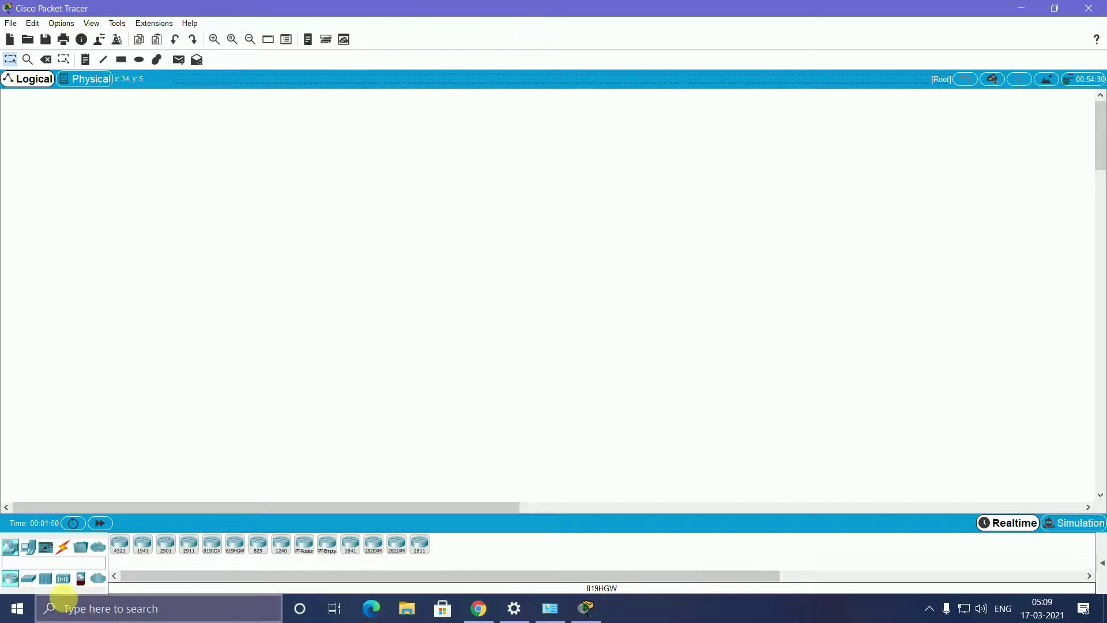
click(29, 547)
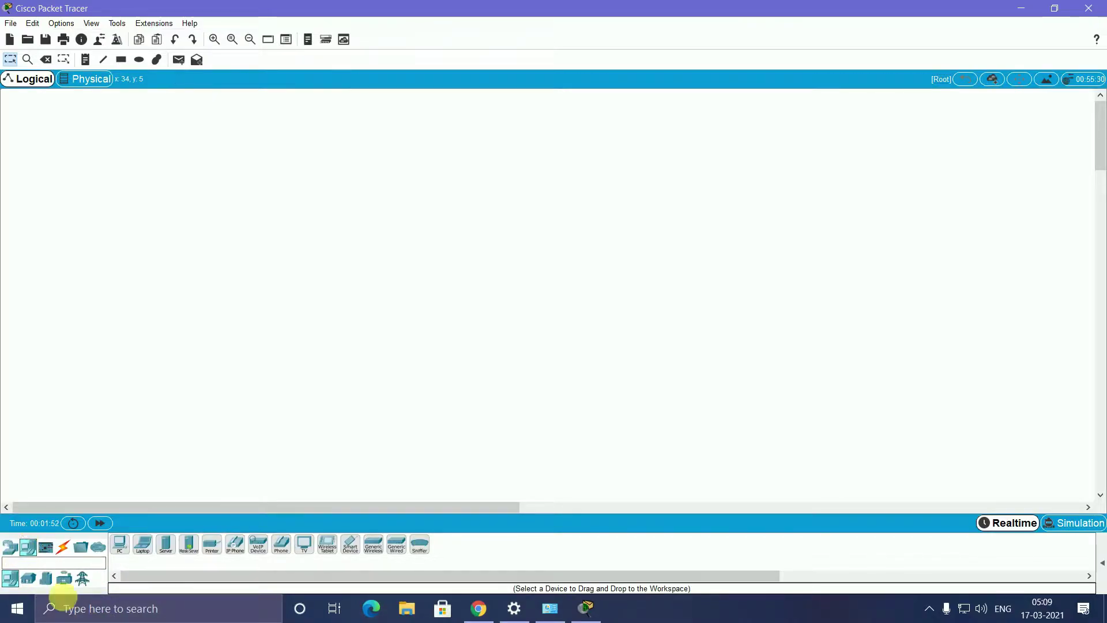
Place two generic PCs, PC0 and PC1, side by side and cable them together
click(121, 547)
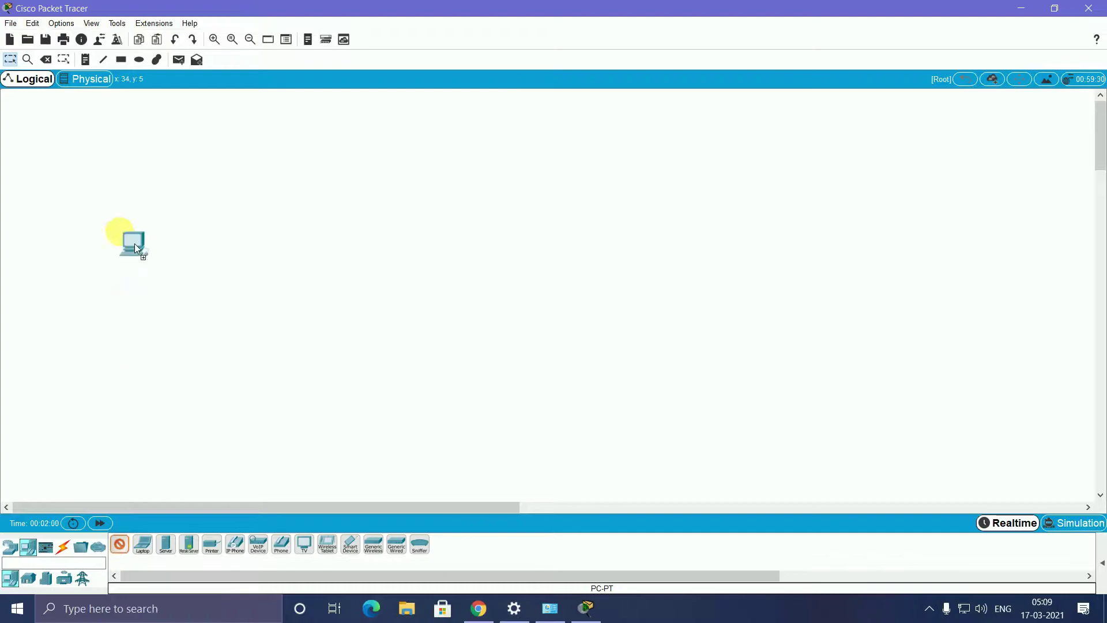
click(117, 218)
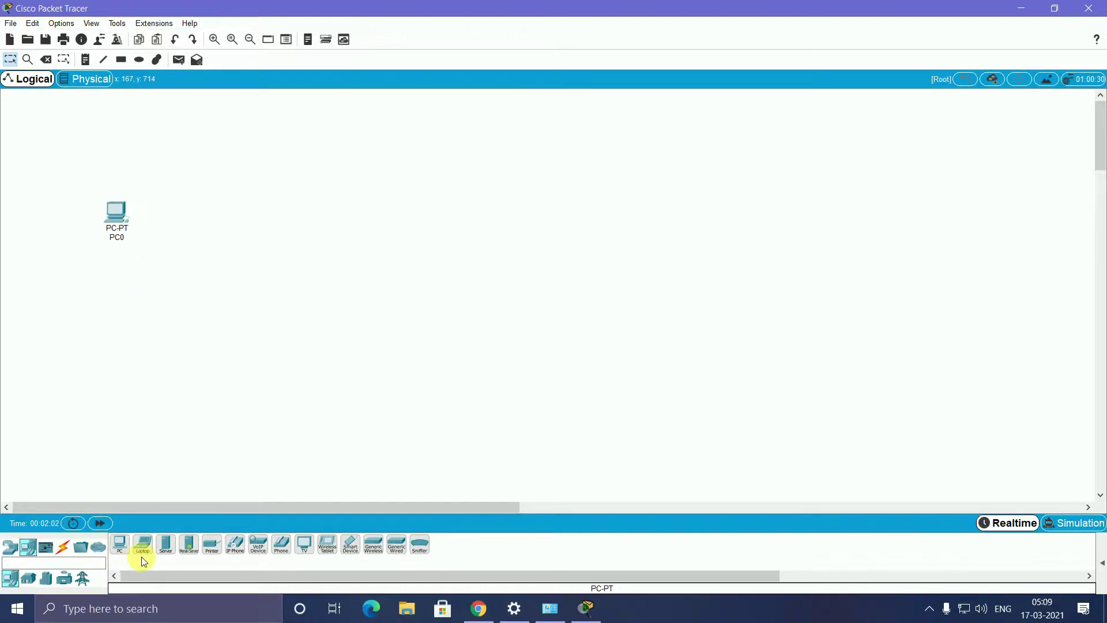
click(119, 545)
click(433, 203)
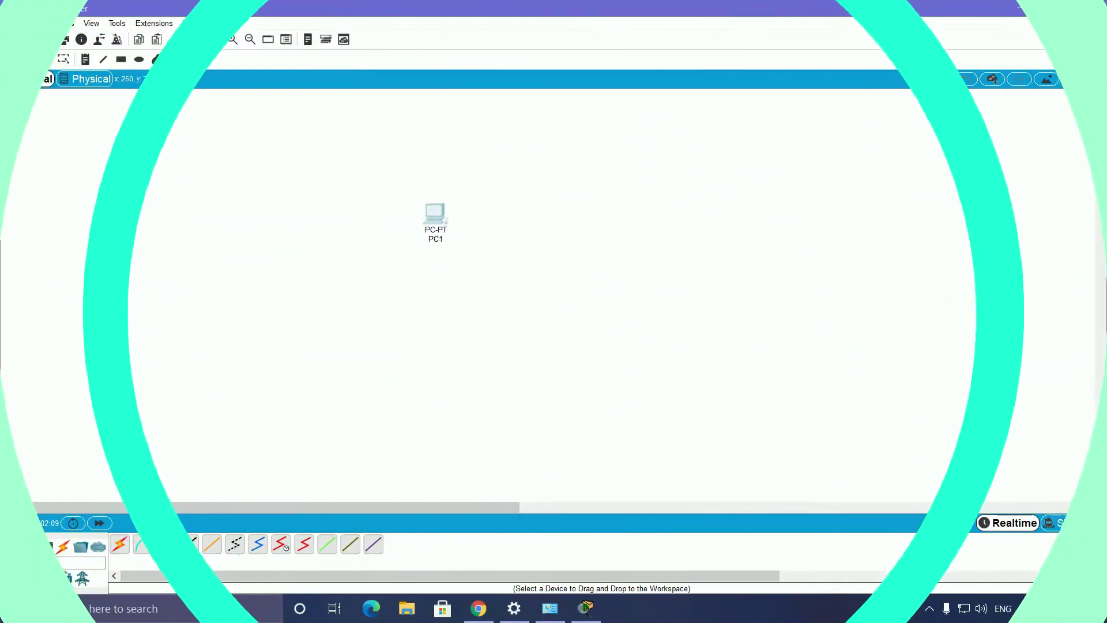
click(120, 545)
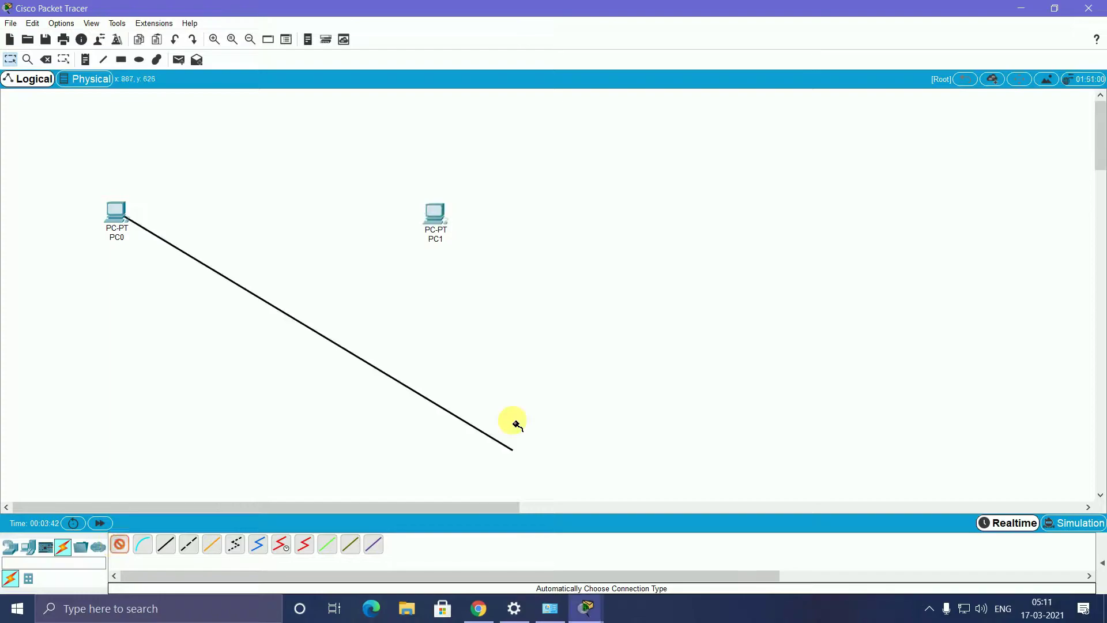
click(434, 220)
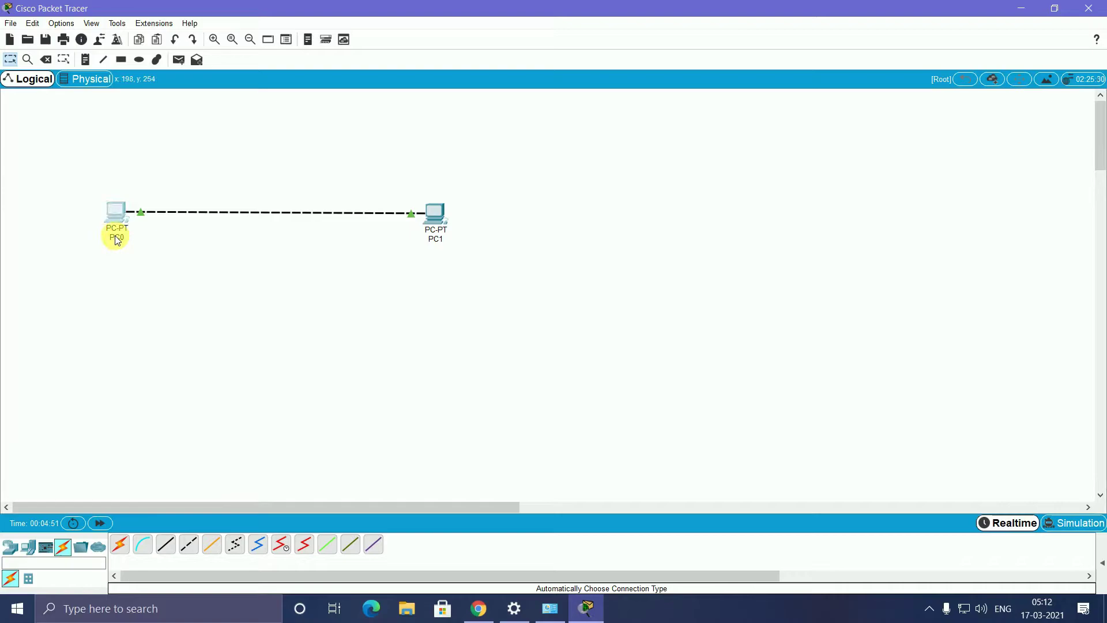
Prefix PC0's label with 192.168.8.1 and PC1's label with 192.168.8.2
click(117, 238)
text(1)
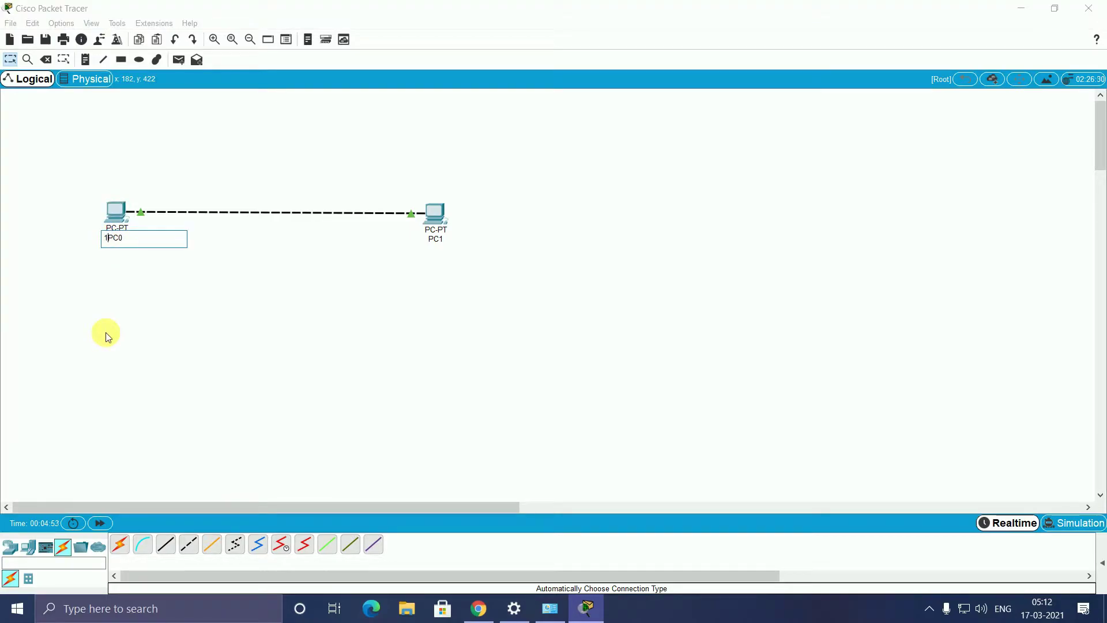
text(92.168.8.1)
click(432, 238)
click(432, 238)
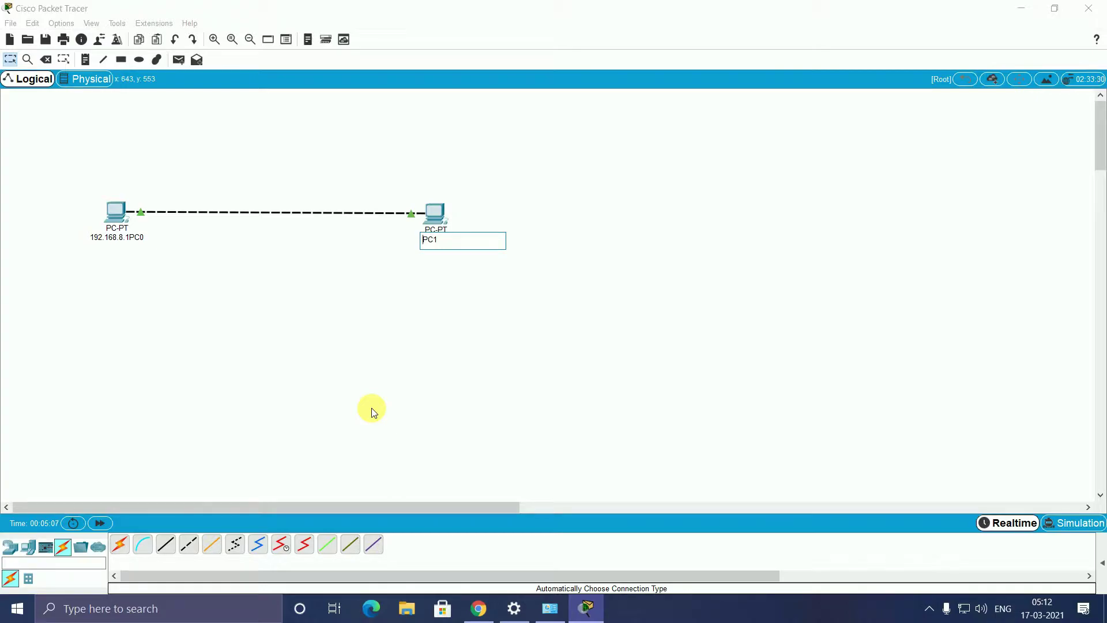
text(192.168.8.2)
Commit PC1's label and give PC0 IP 192.168.8.1 with mask 255.255.255.0
click(534, 213)
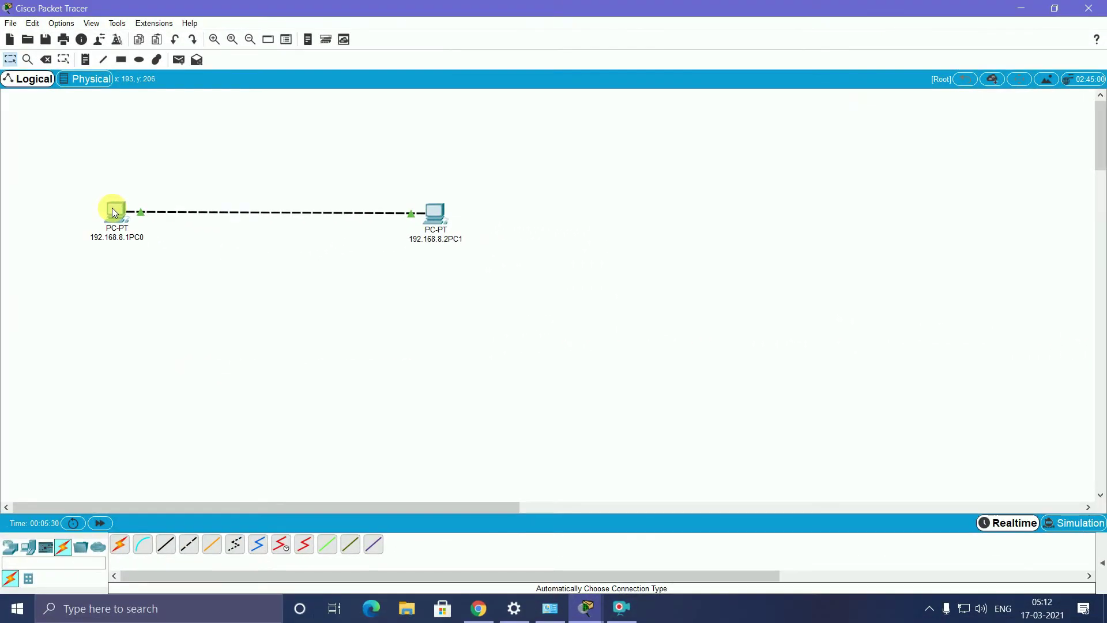
click(229, 223)
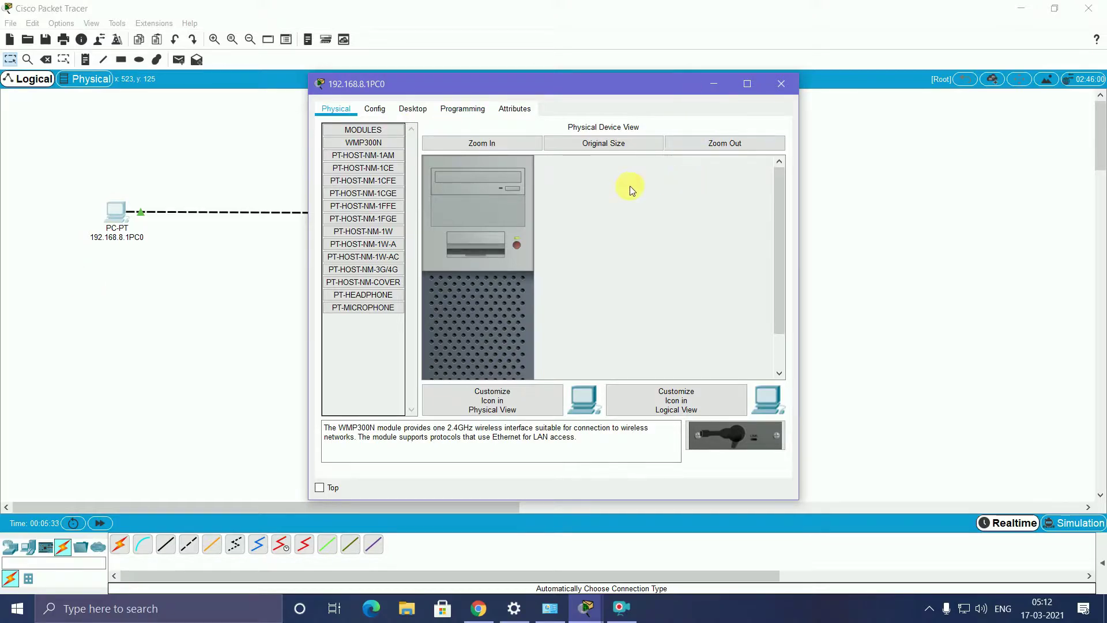
click(414, 110)
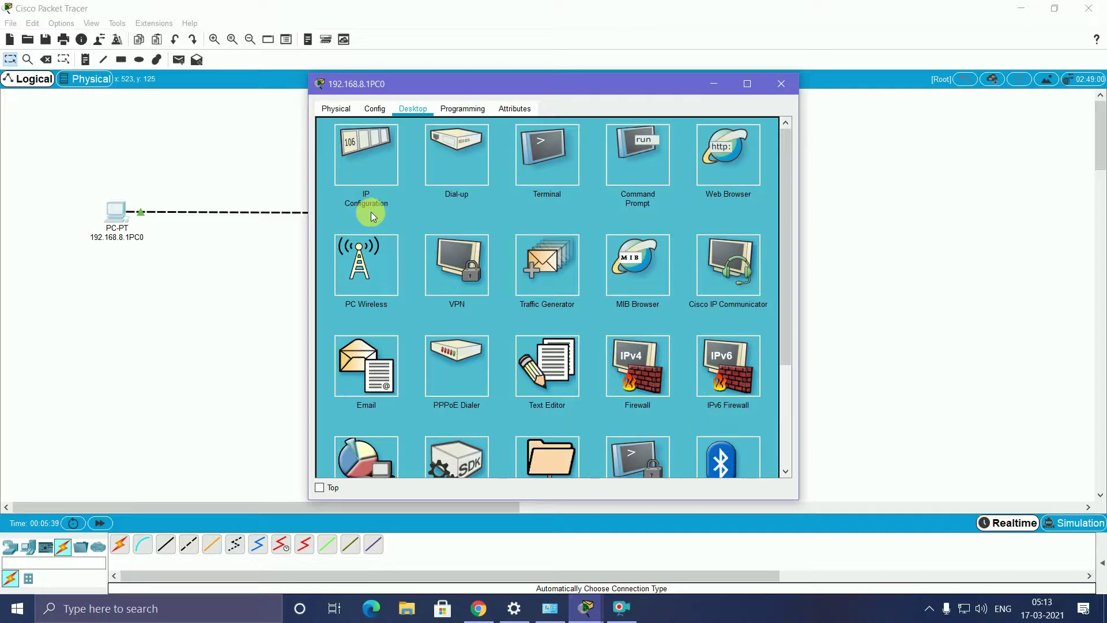
click(369, 141)
click(500, 196)
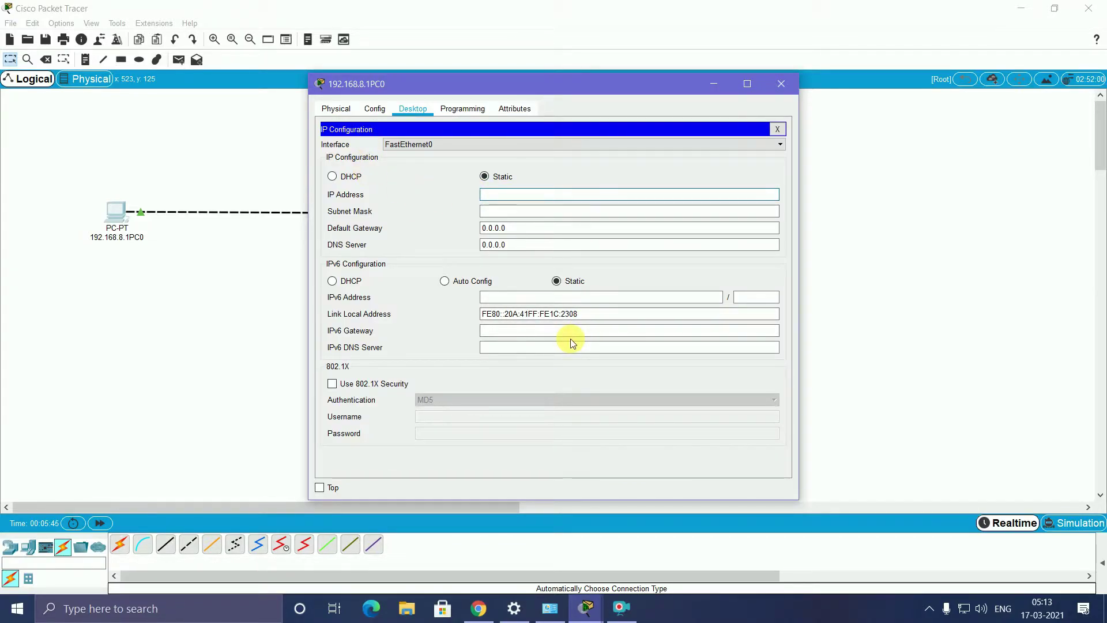
text(192)
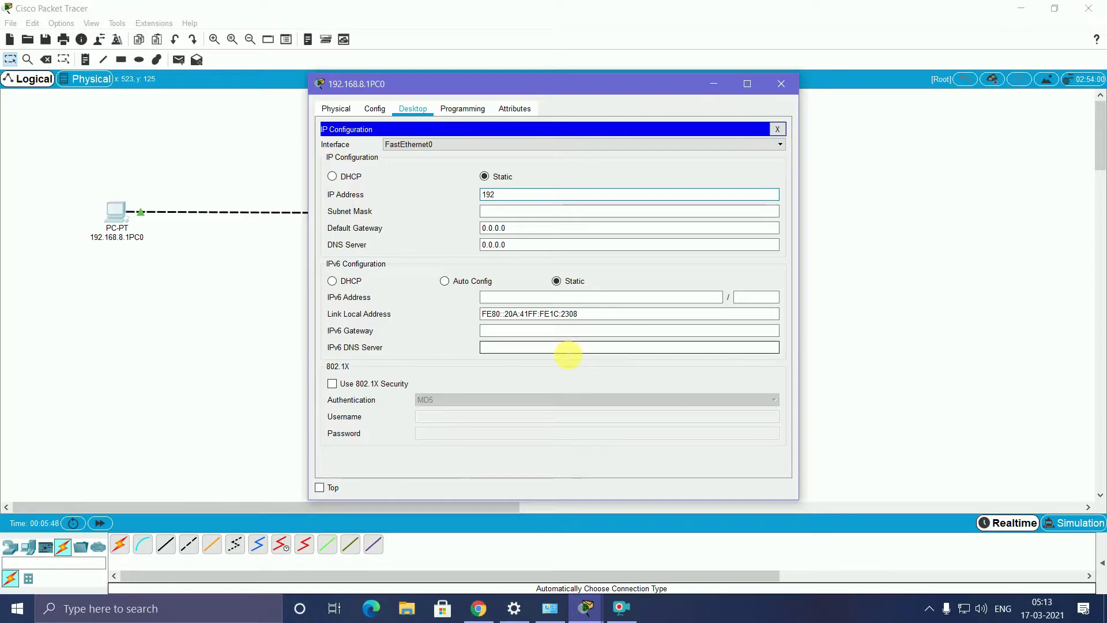
text(.168.8.)
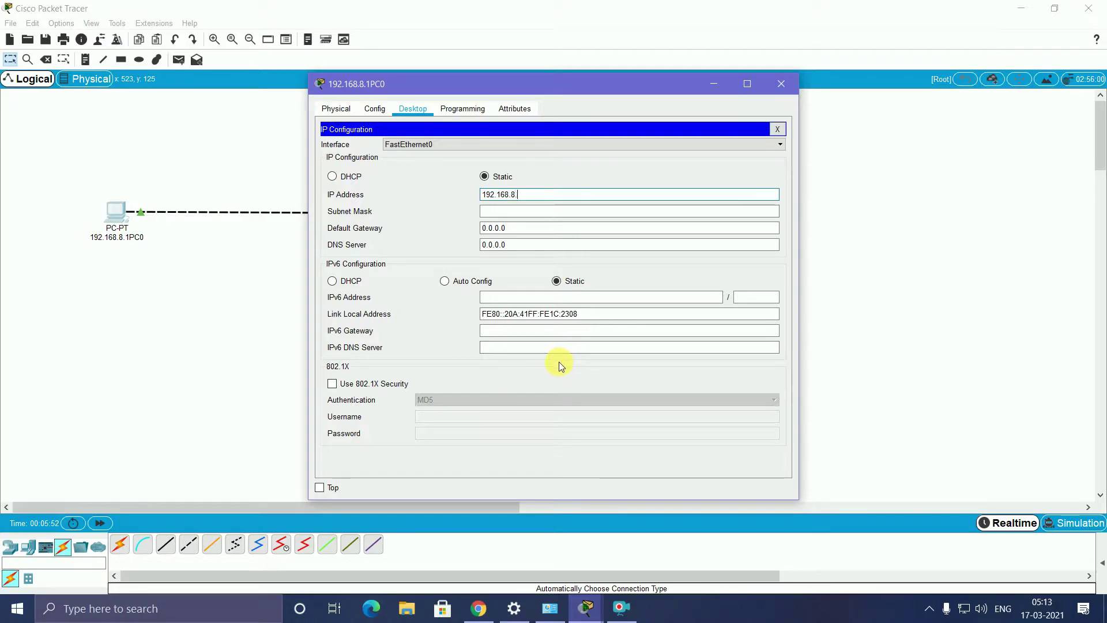
text(1)
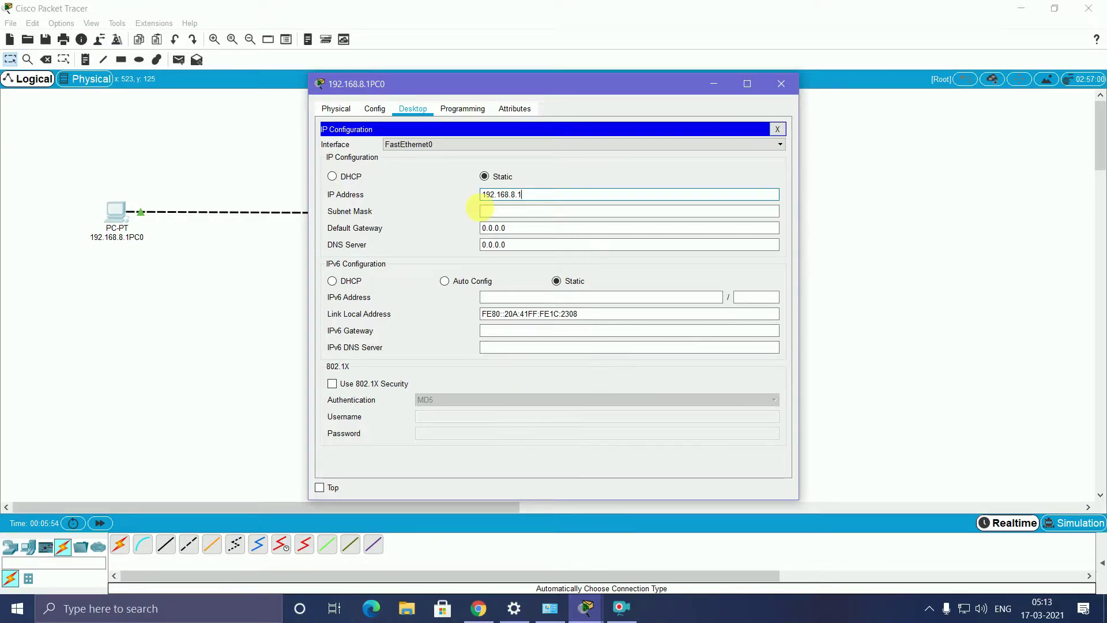
click(498, 215)
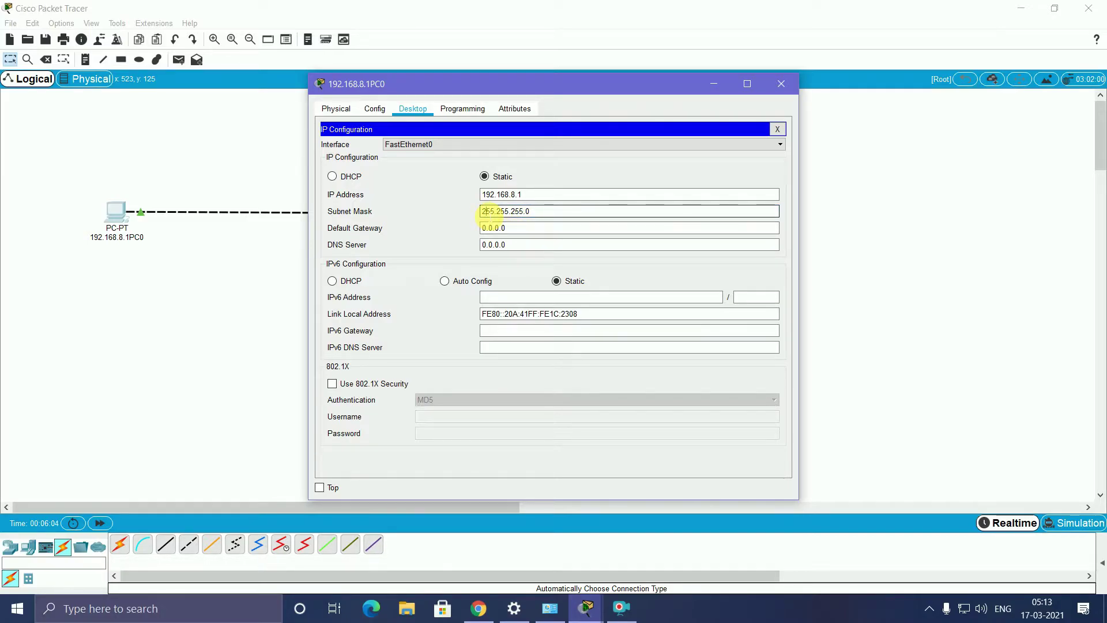
Highlight the 255.255.255 mask and 192.168.8 network part, then close PC0's window
drag(482, 210, 528, 222)
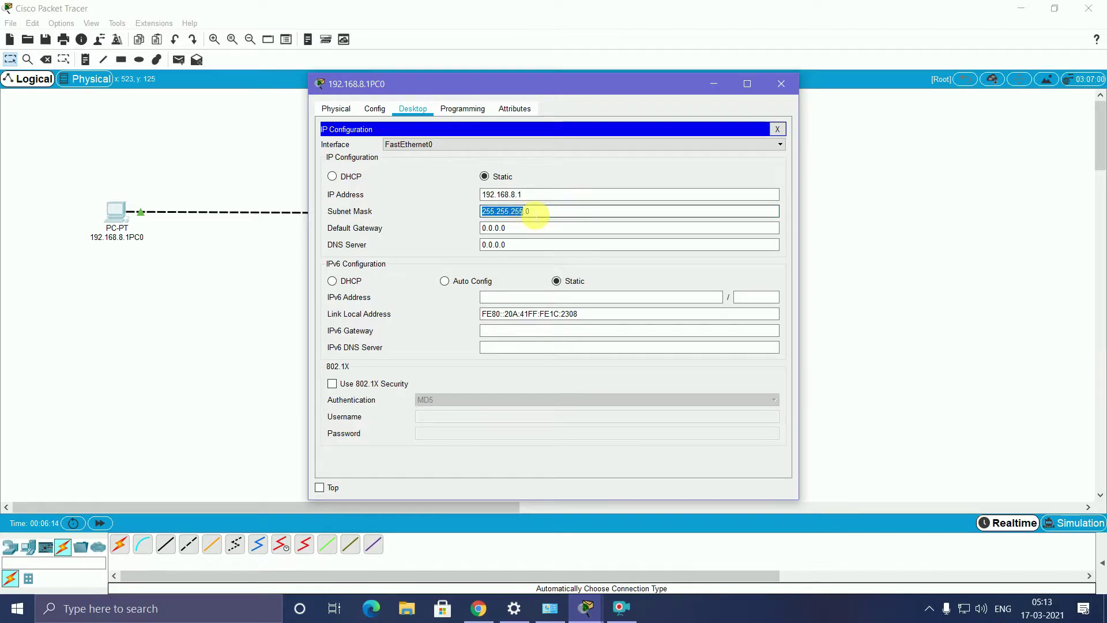
click(534, 213)
click(488, 195)
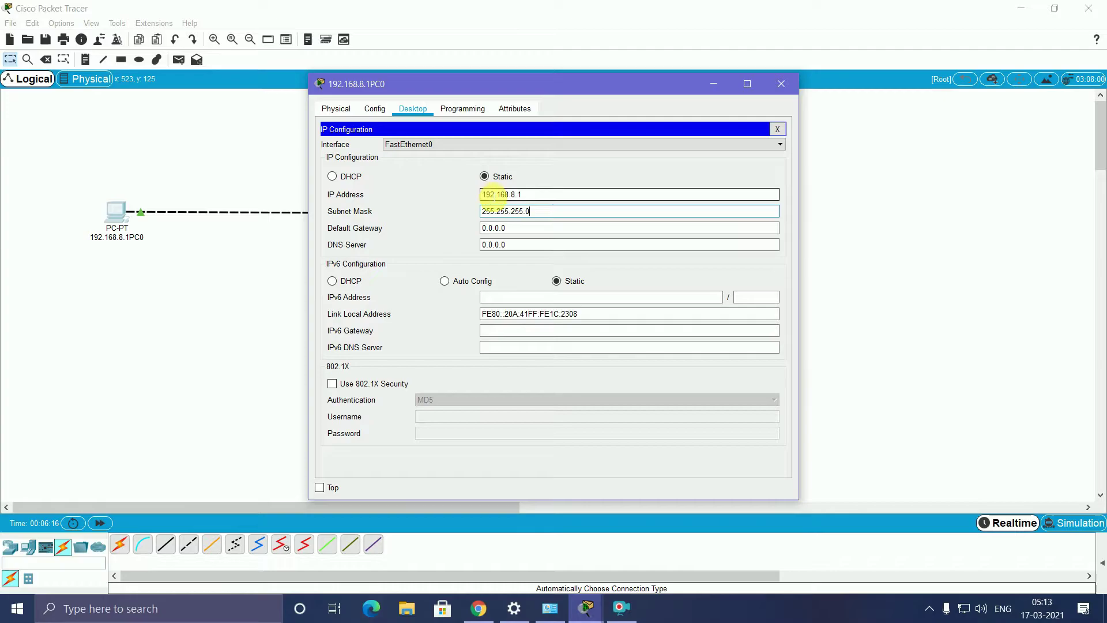
drag(482, 195, 521, 200)
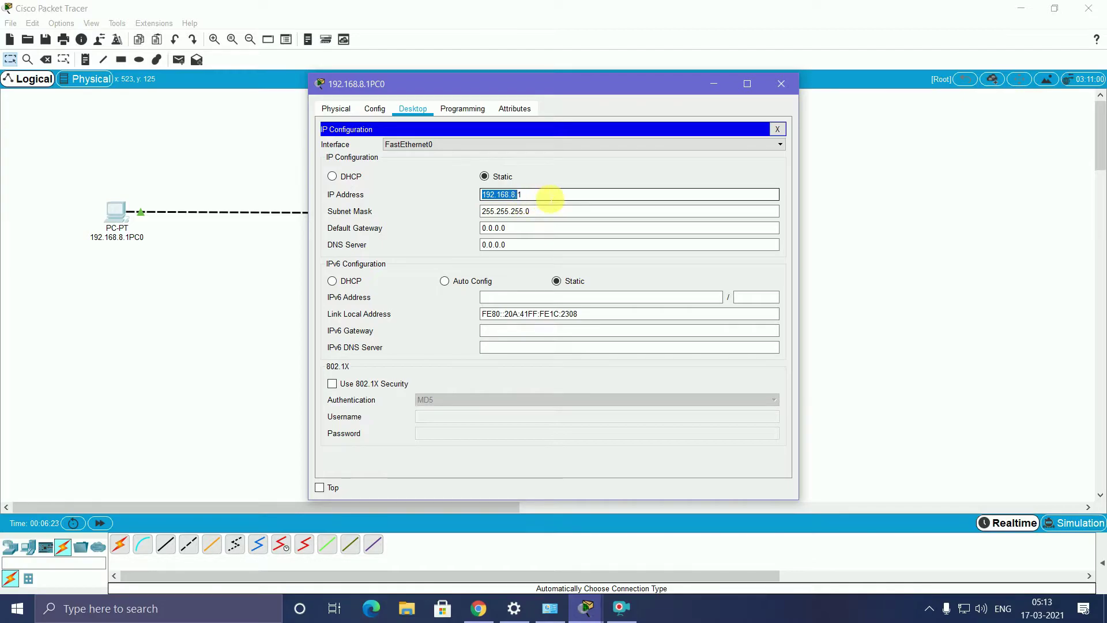
click(530, 195)
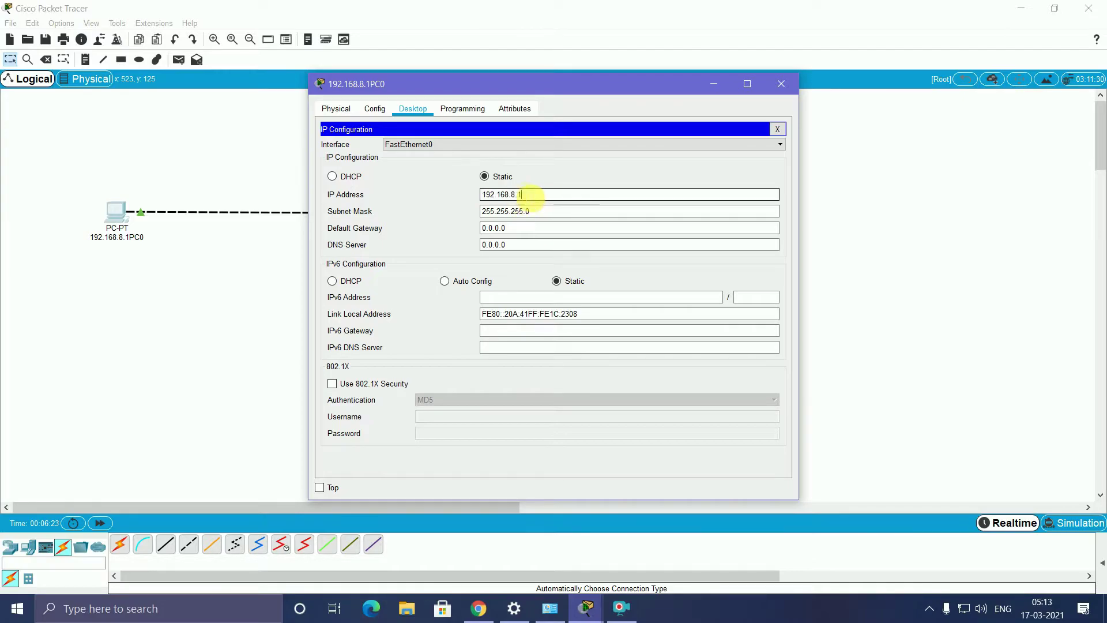
click(782, 84)
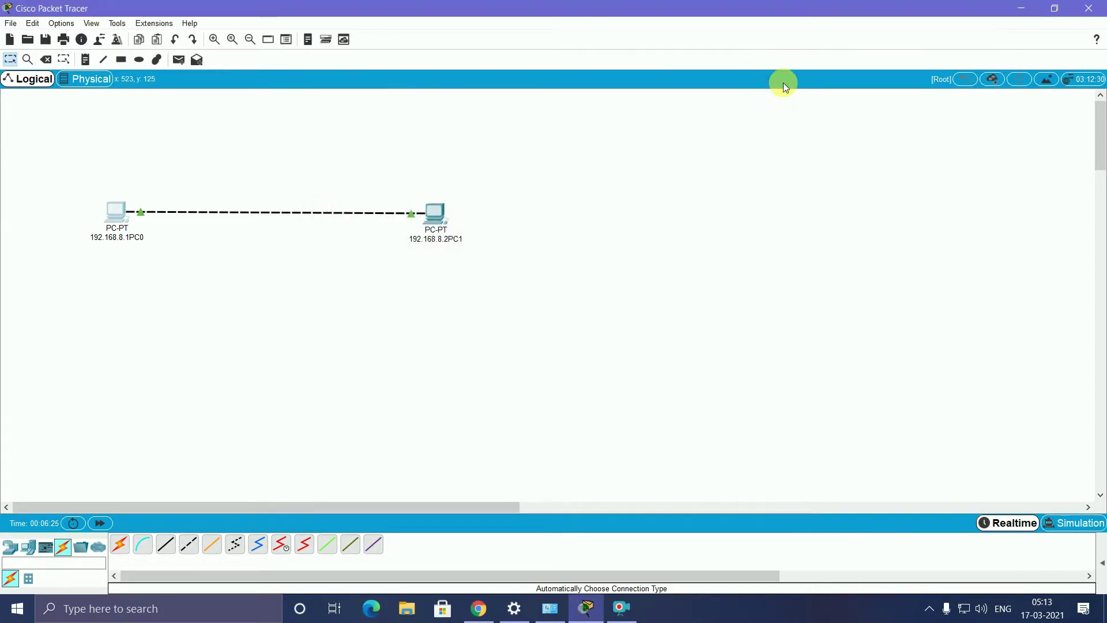
Give PC1 IP 192.168.8.2 with auto-filled mask 255.255.255.0 and close its window
click(432, 222)
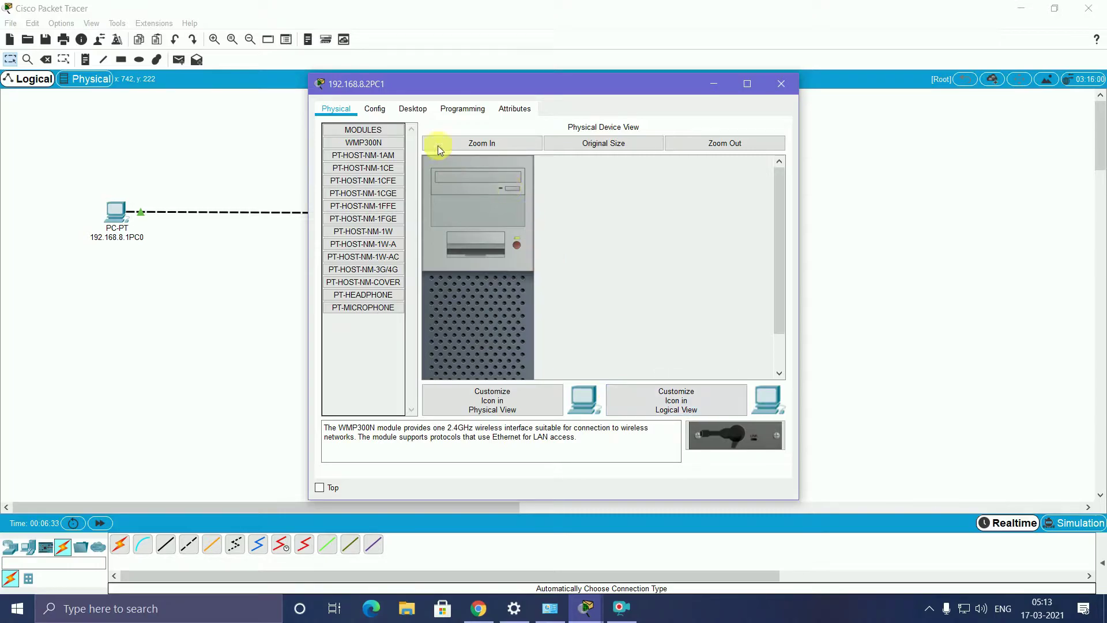
click(413, 111)
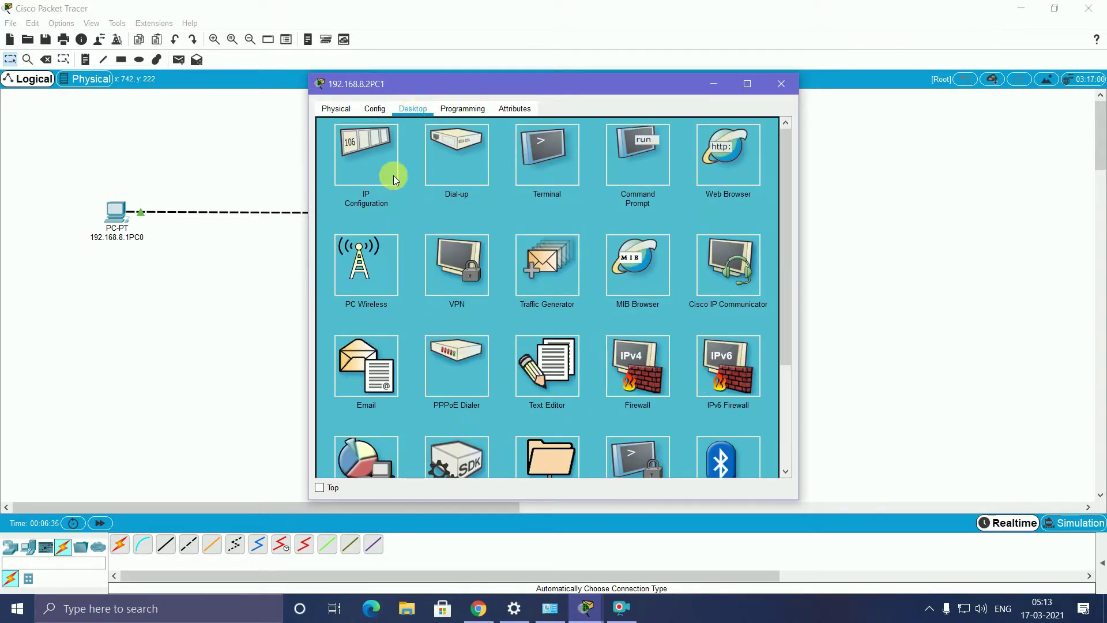
click(361, 151)
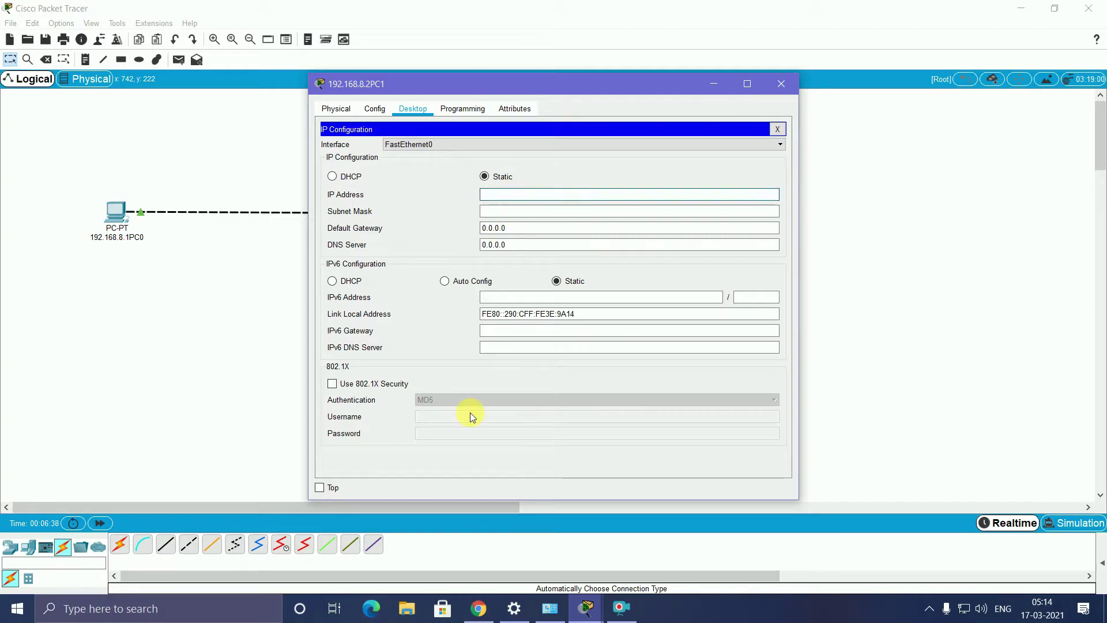
text(192.168.8.2)
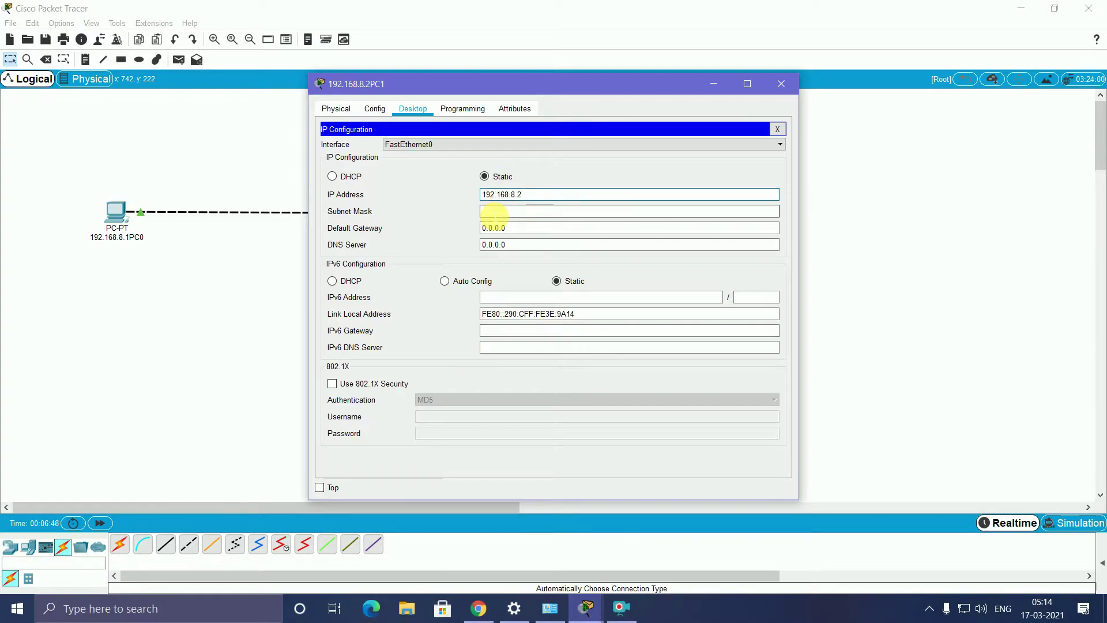
click(490, 212)
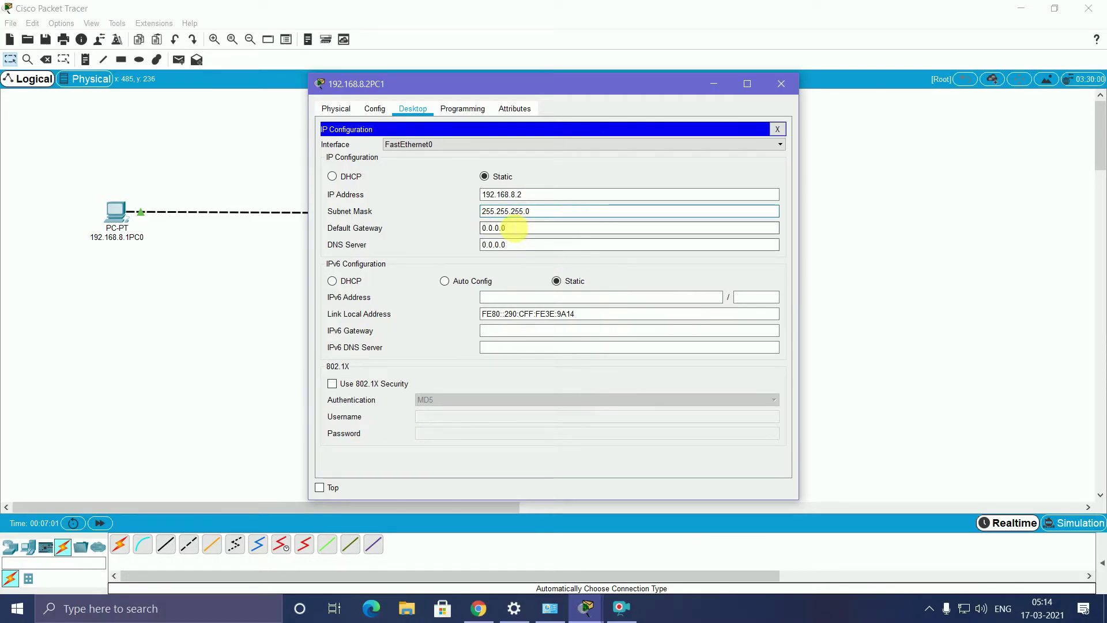
click(490, 211)
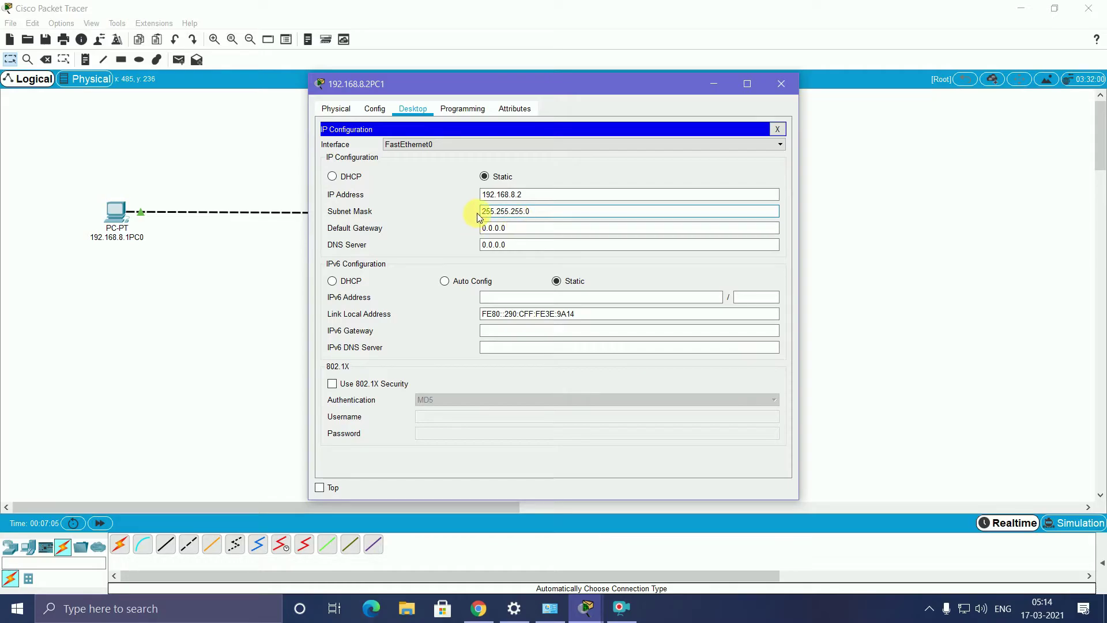
drag(481, 213, 528, 223)
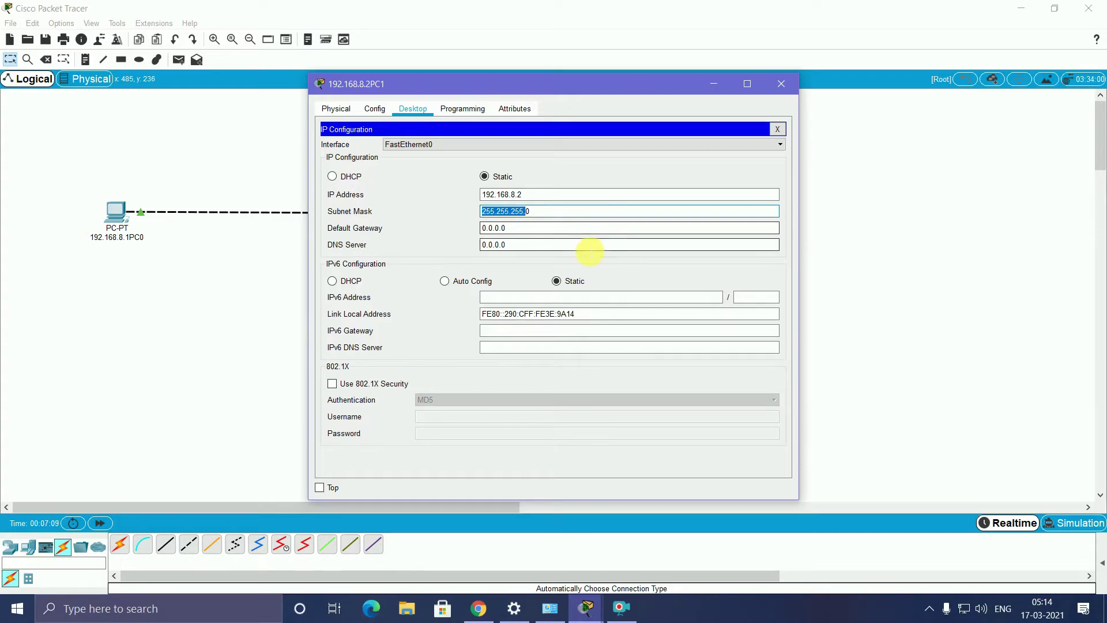
click(782, 83)
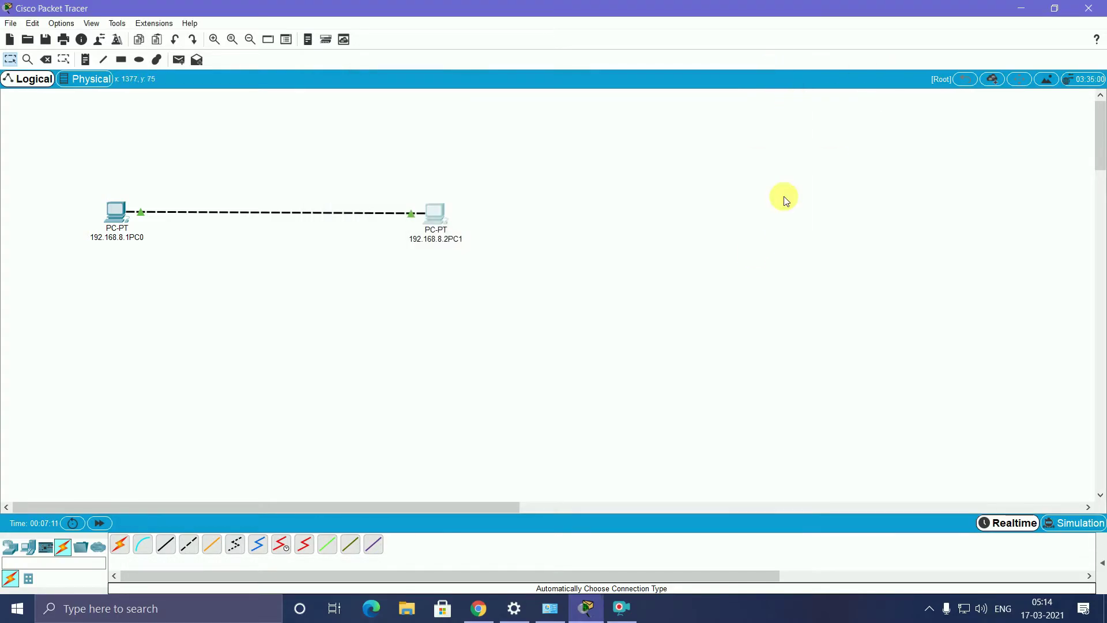
Run ping 192.168.8.2 from PC0's command prompt and move the window aside
click(117, 215)
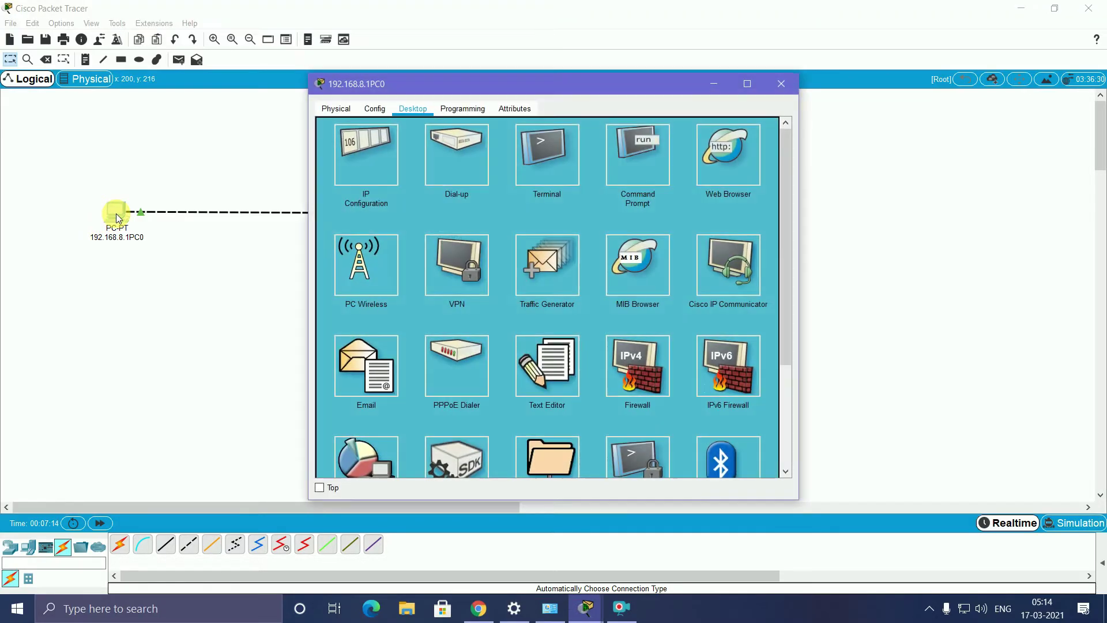
click(637, 157)
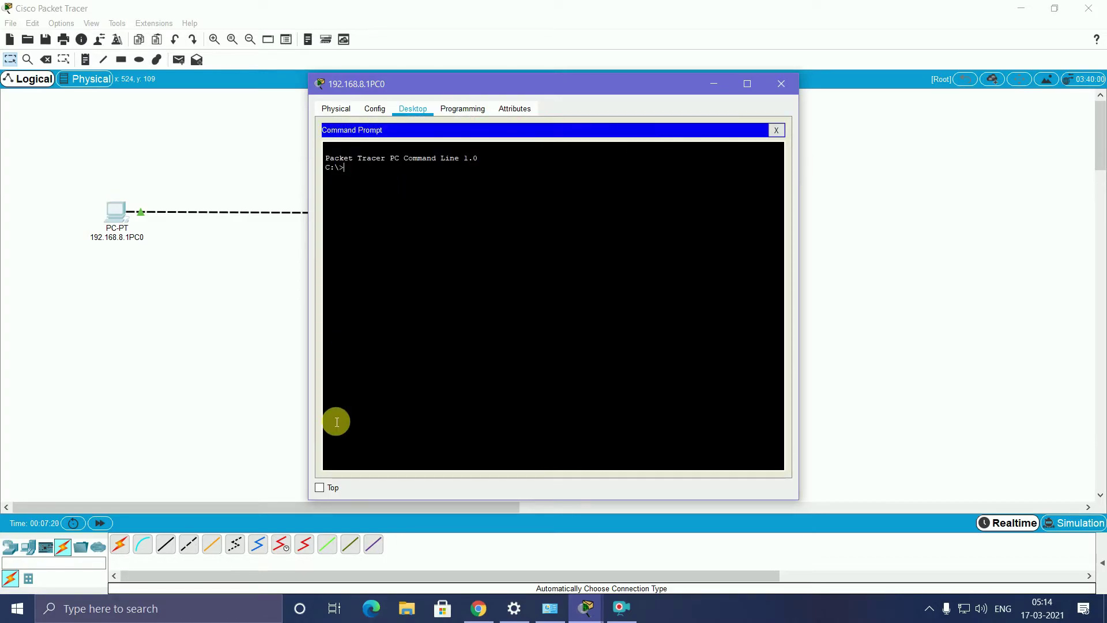
text(ping 192.168.8.2)
key(Return)
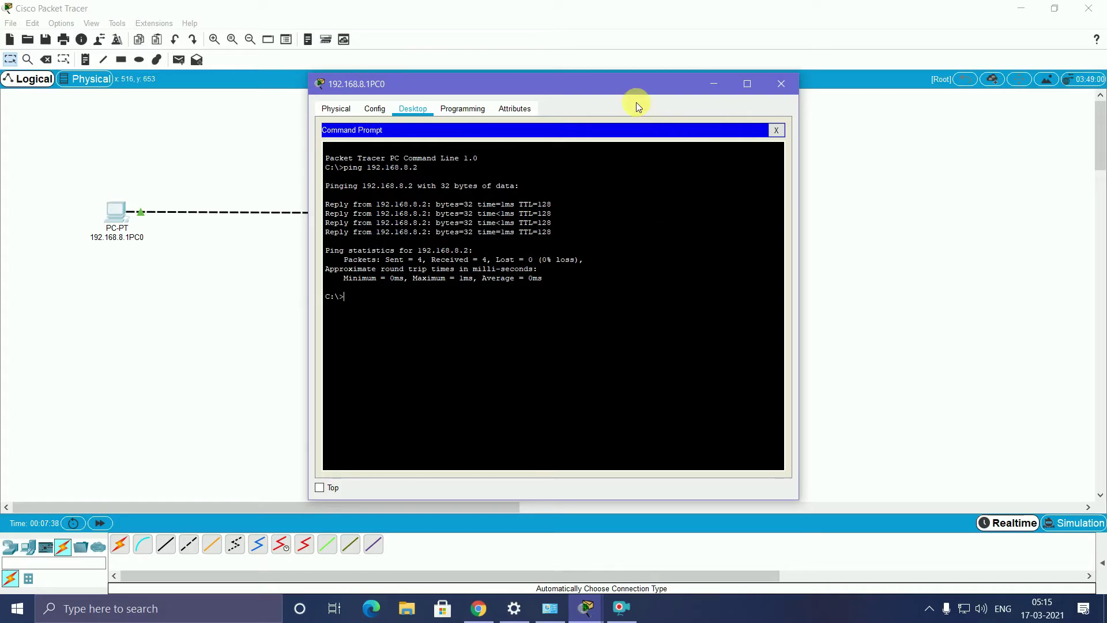
drag(631, 92, 920, 114)
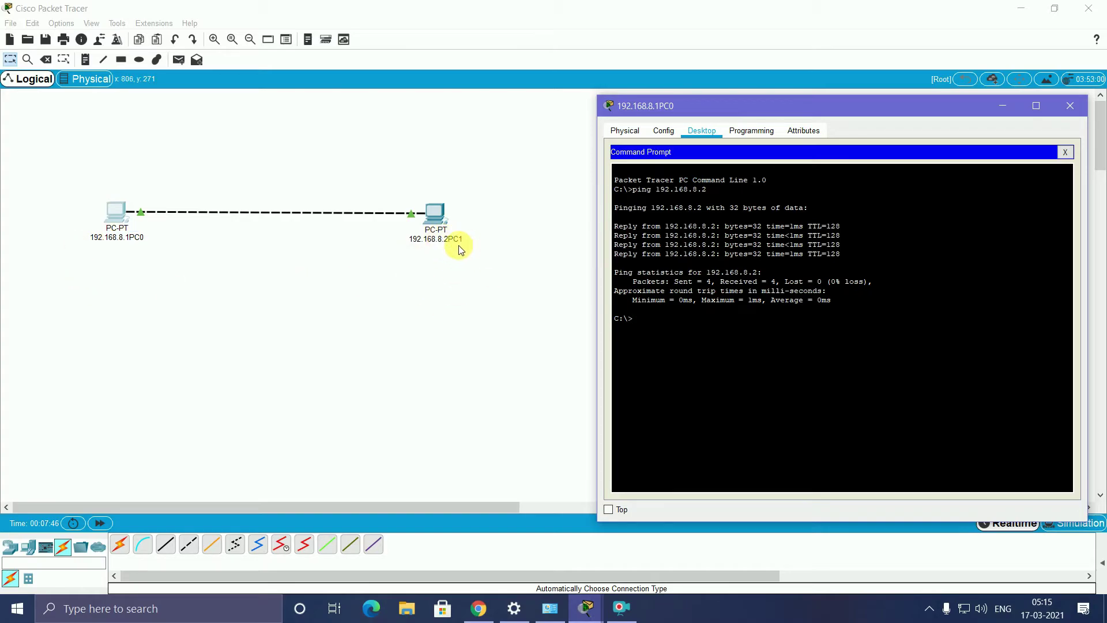
Change PC1's label from the 192.168.8 prefix to 192.168.9
click(439, 238)
key(BackSpace)
text(9)
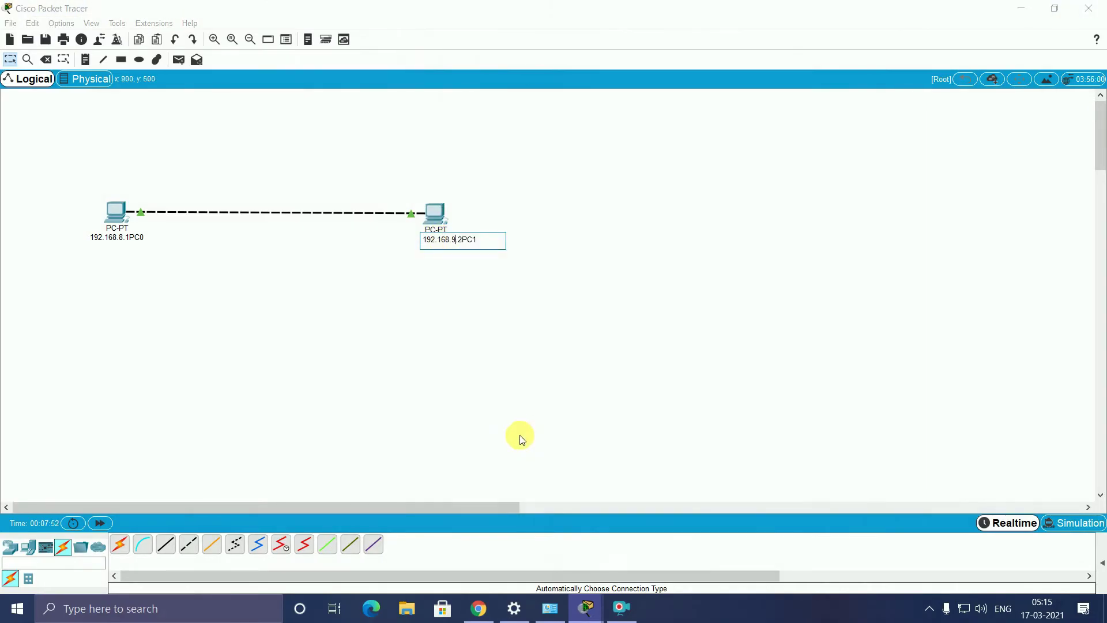
text(.)
Change PC1's IP address third octet from 8 to 9, making it 192.168.9.2
click(436, 221)
click(354, 162)
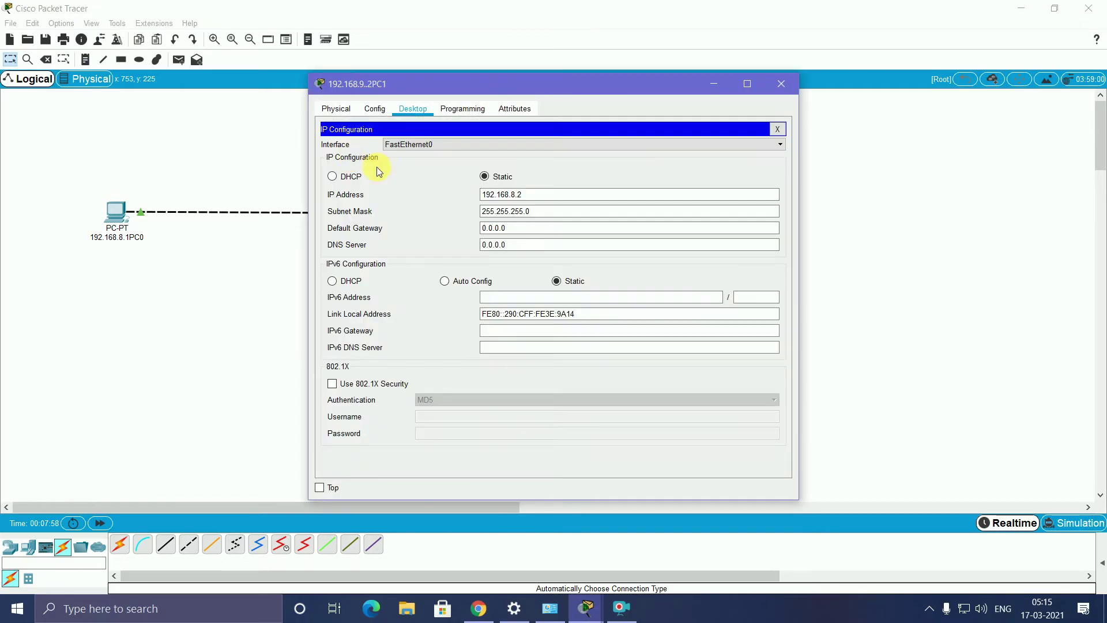
click(506, 195)
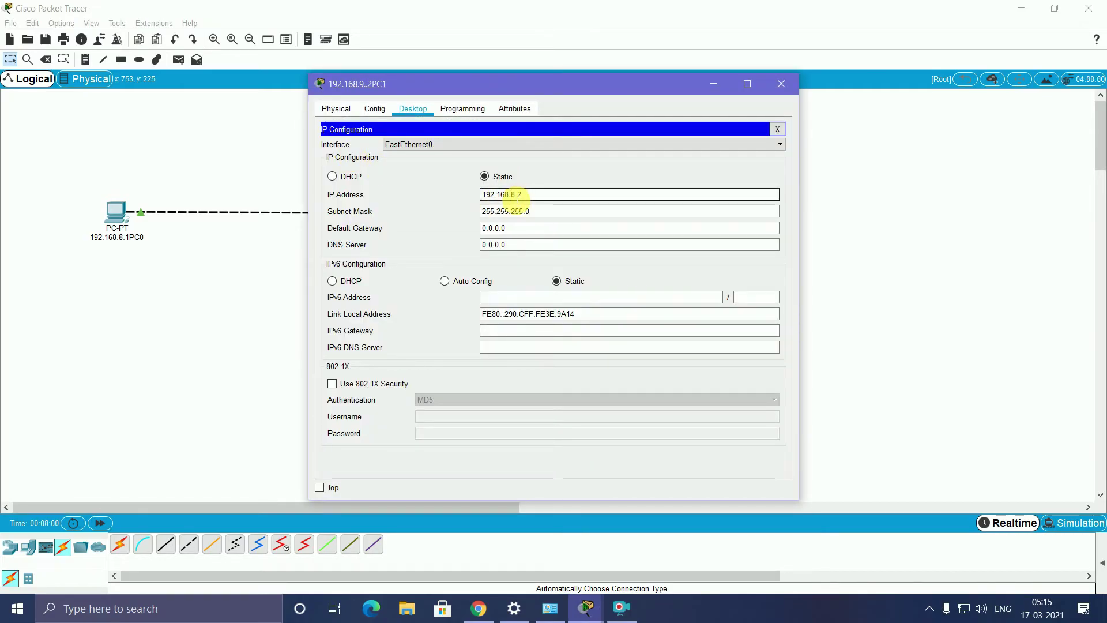
key(Delete)
text(9)
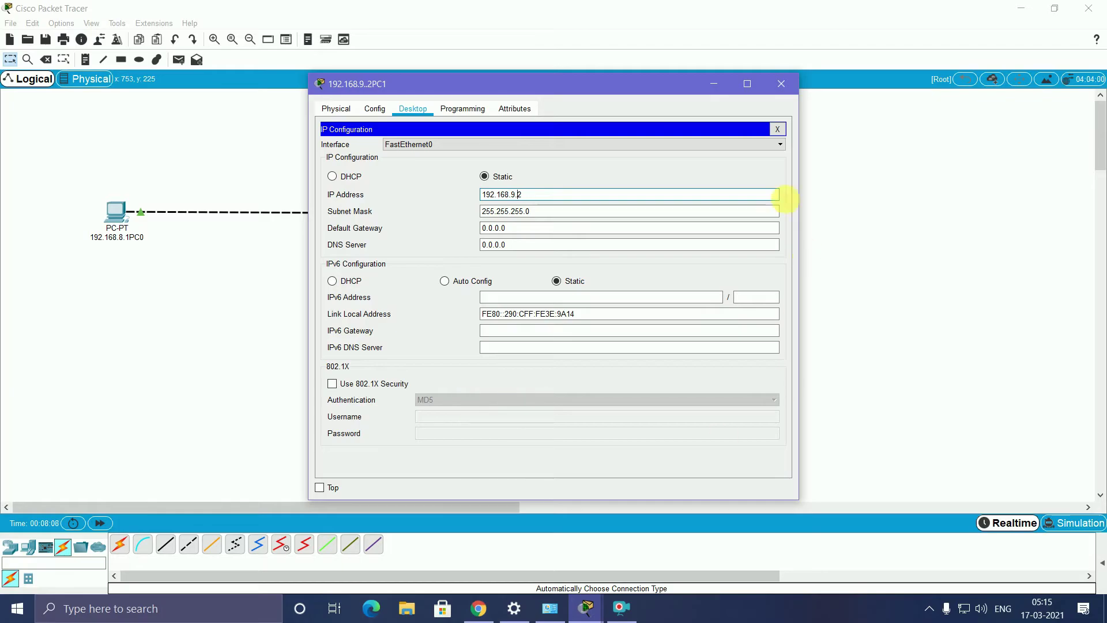
click(780, 90)
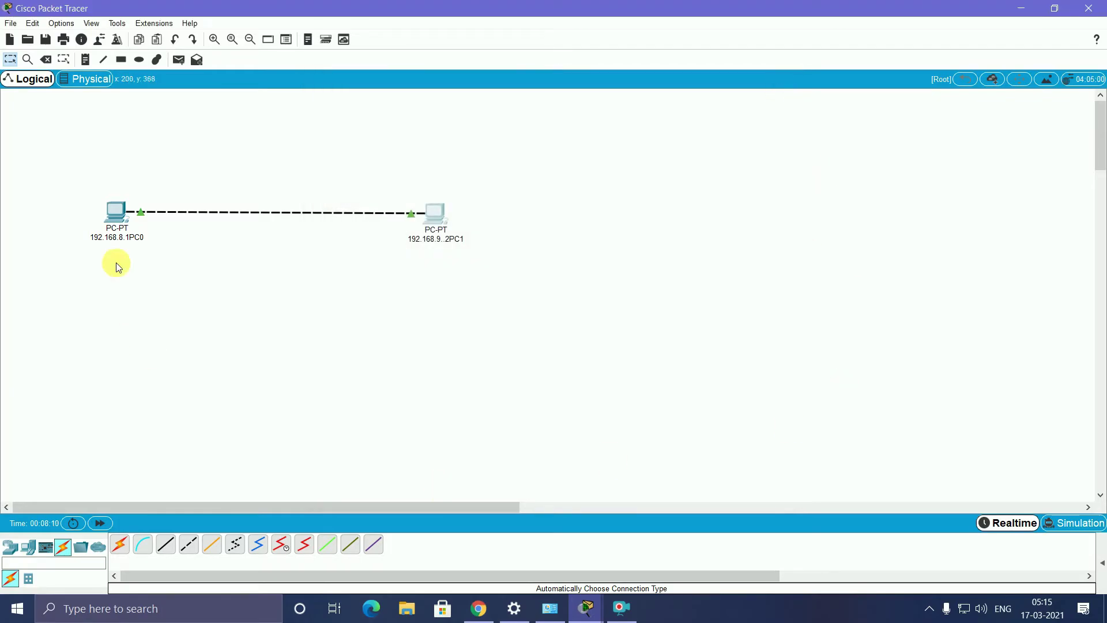
Run ping 192.168.9.2 from PC0's command prompt
click(117, 220)
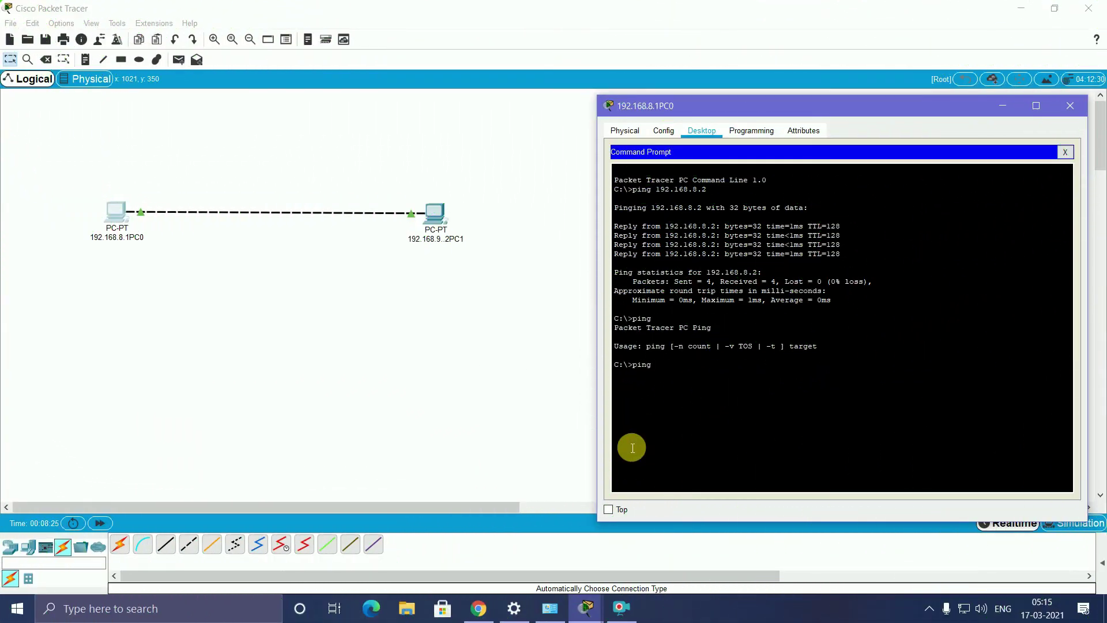
key(Return)
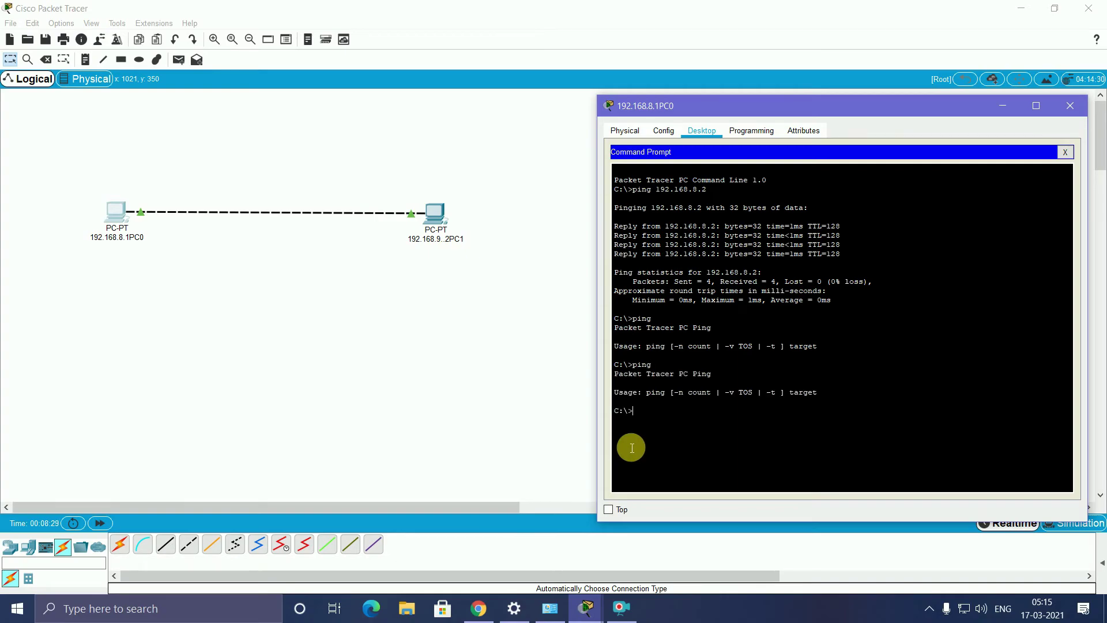
text(ping 192.168.9.2)
key(Return)
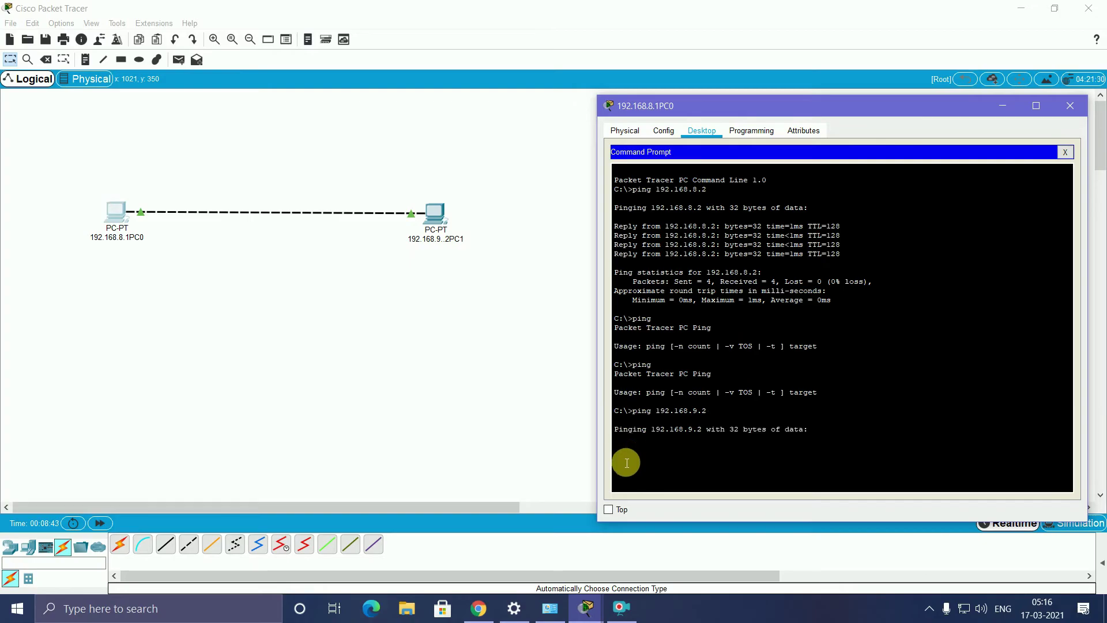